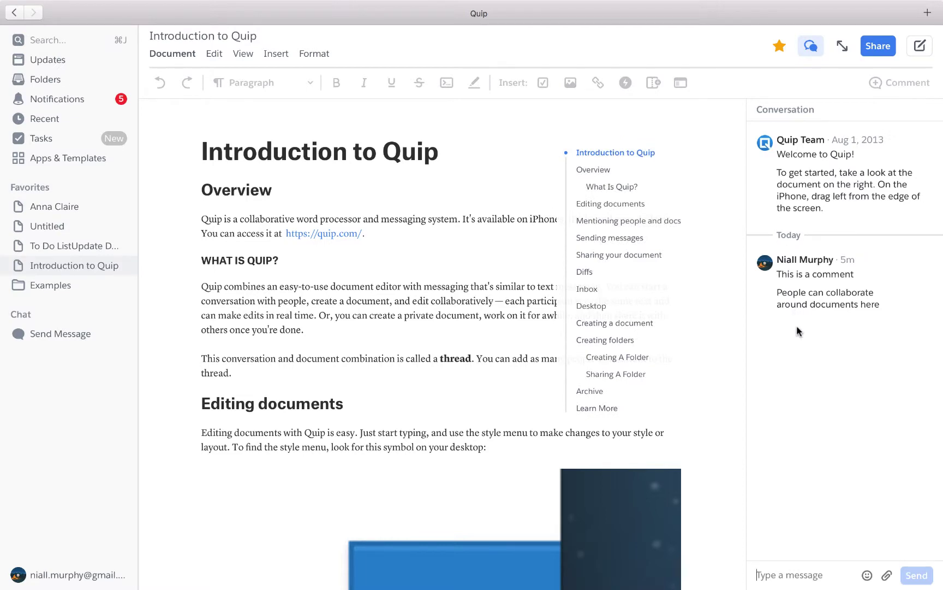
Step: Jump to the Sending messages section of the Introduction to Quip guide
click(620, 238)
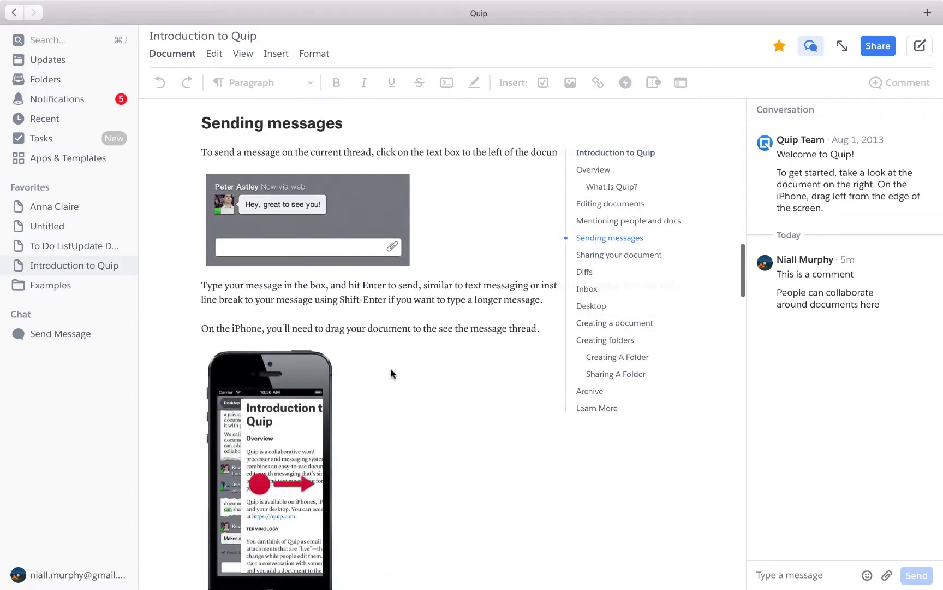
scroll(391, 374, down, 2)
scroll(375, 394, down, 5)
scroll(375, 394, down, 5)
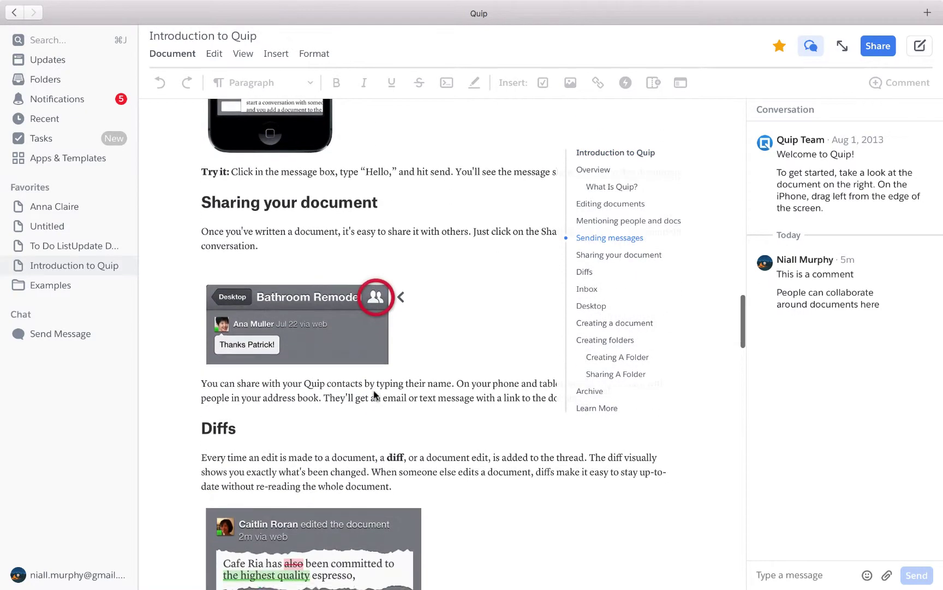
scroll(375, 395, down, 5)
scroll(374, 393, down, 2)
scroll(374, 392, down, 3)
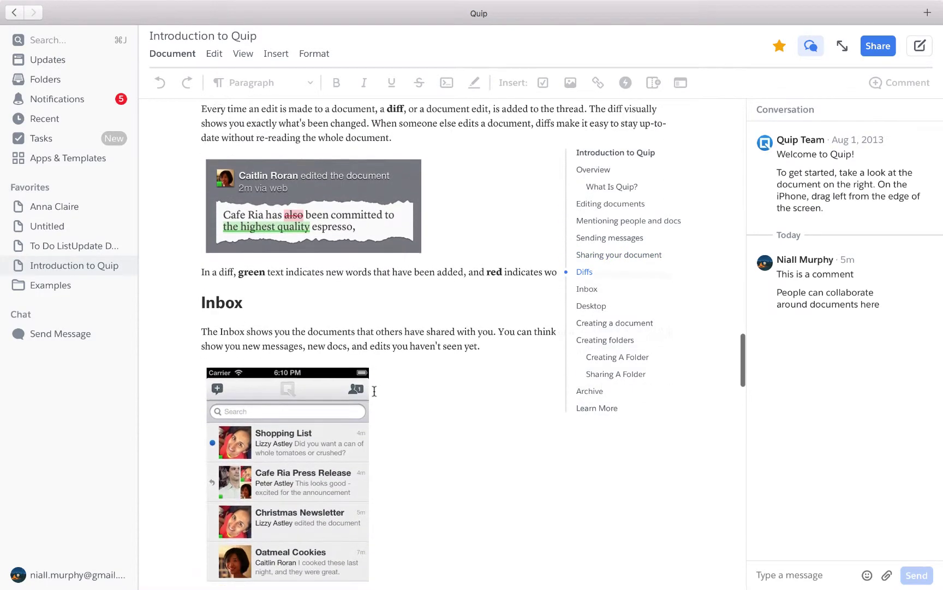
scroll(375, 391, down, 4)
scroll(375, 390, down, 3)
scroll(374, 390, down, 8)
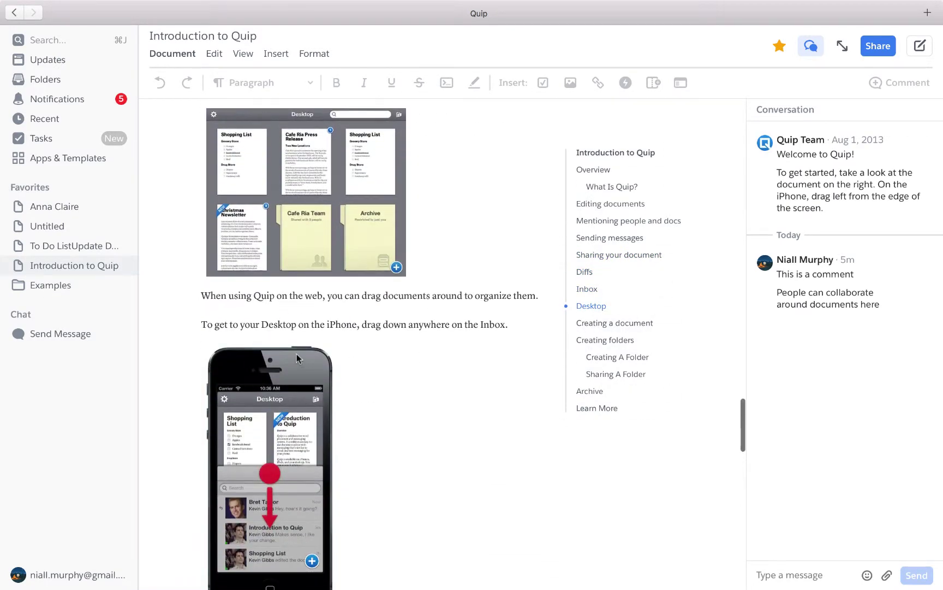
Step: From the Examples folder, review the Client Proposal example, then bring up the Hawaii vacation planning example
click(66, 286)
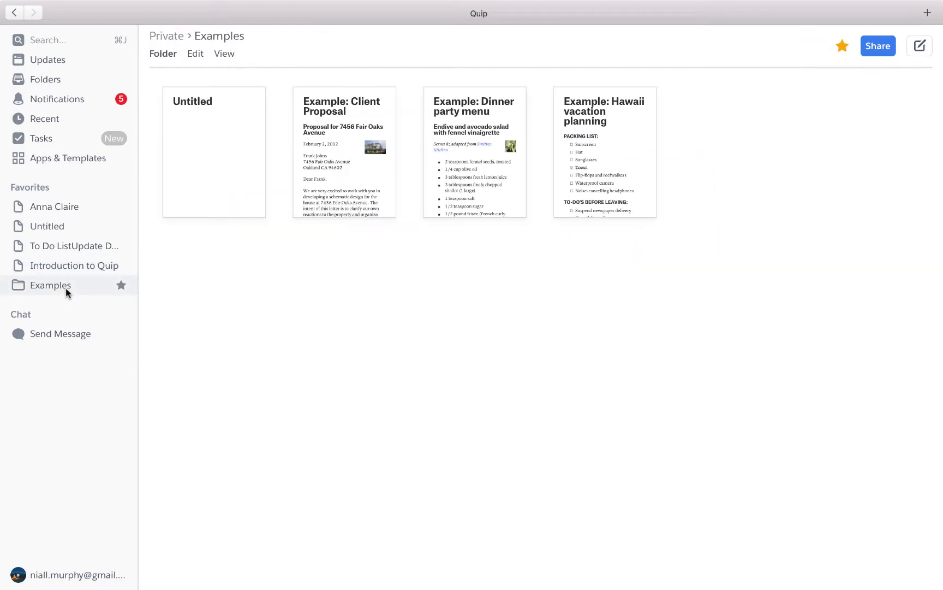
click(365, 204)
scroll(364, 201, down, 3)
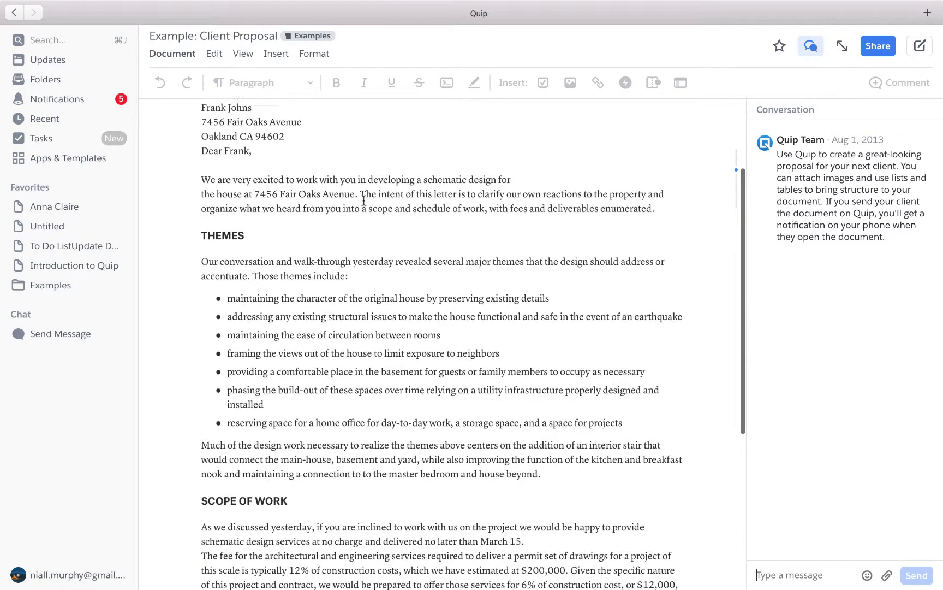
scroll(364, 200, down, 1)
scroll(363, 201, up, 3)
scroll(364, 201, down, 5)
scroll(363, 200, down, 1)
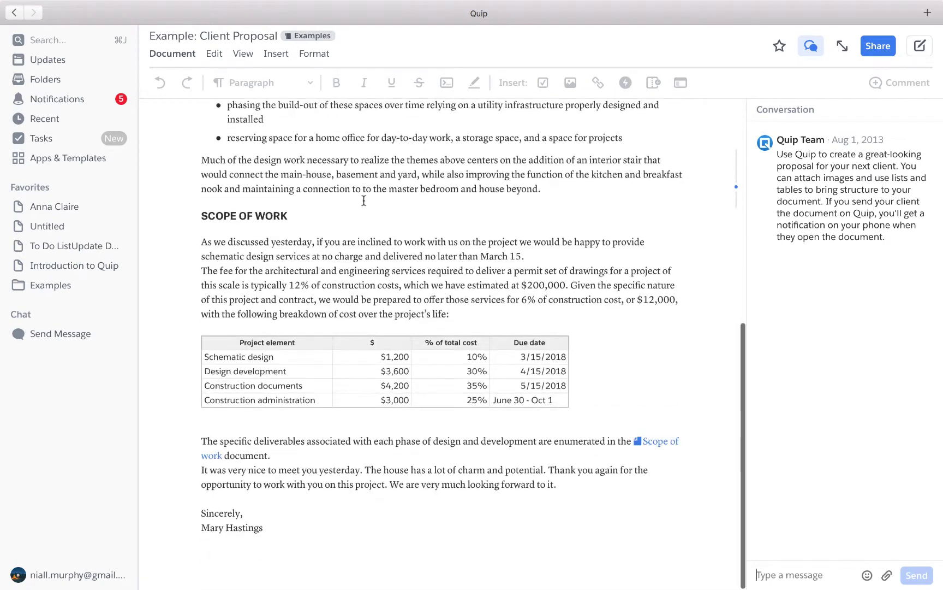
click(73, 286)
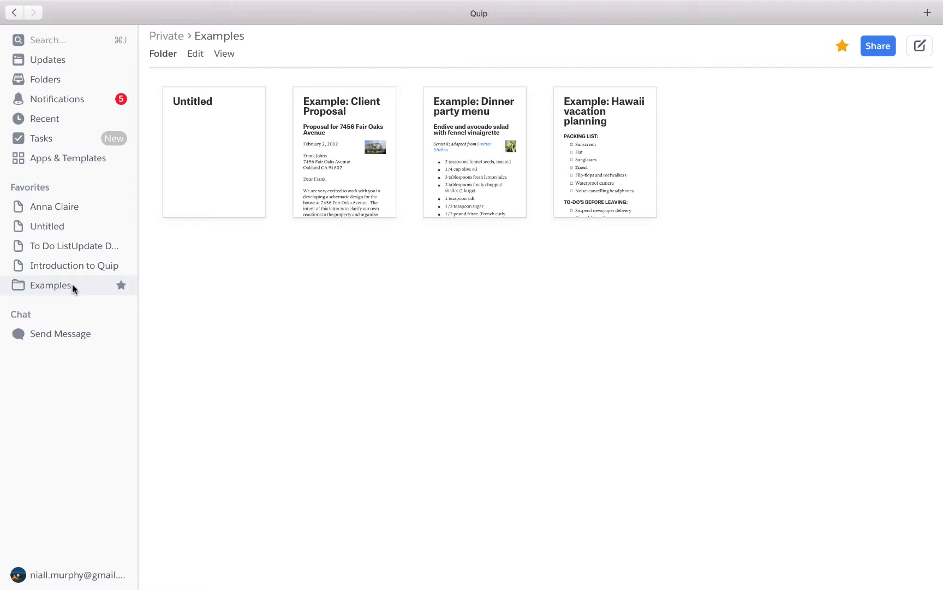
click(595, 210)
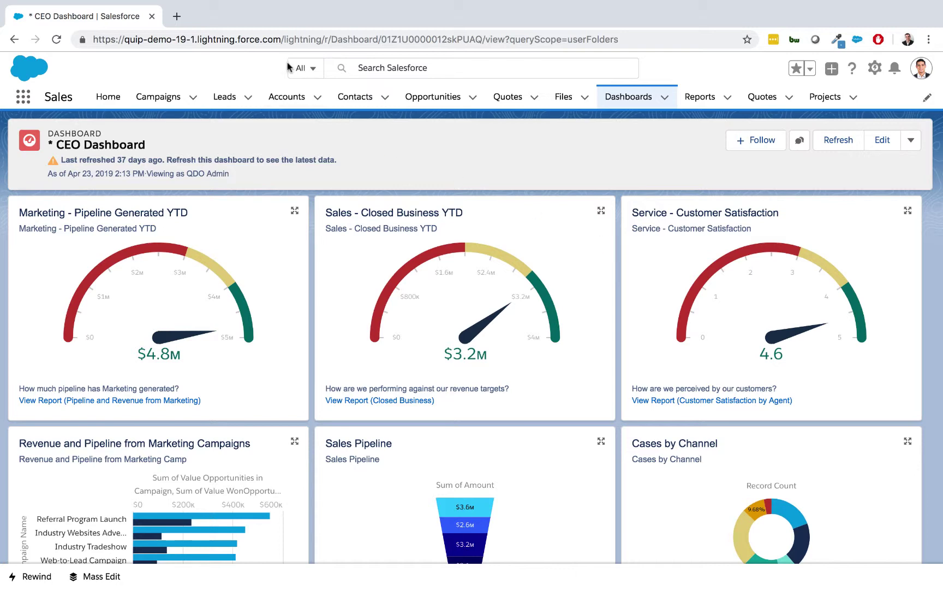
Step: Go to the Salesforce Home page showing the FY20 Strategic Opportunities spreadsheet
click(106, 101)
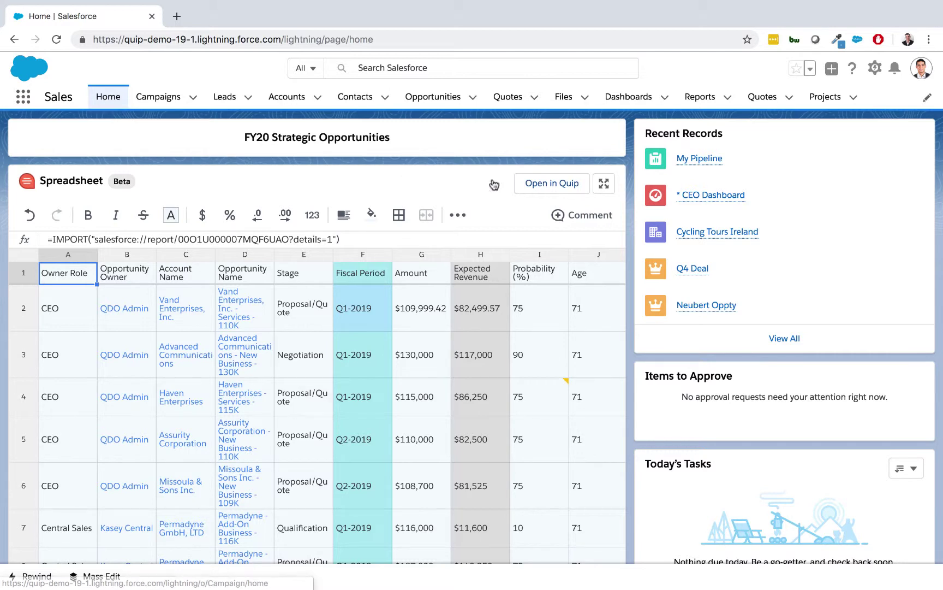
Step: Review the FY20 Strategic Opportunities spreadsheet at full size, then go to the Accounts list
click(603, 184)
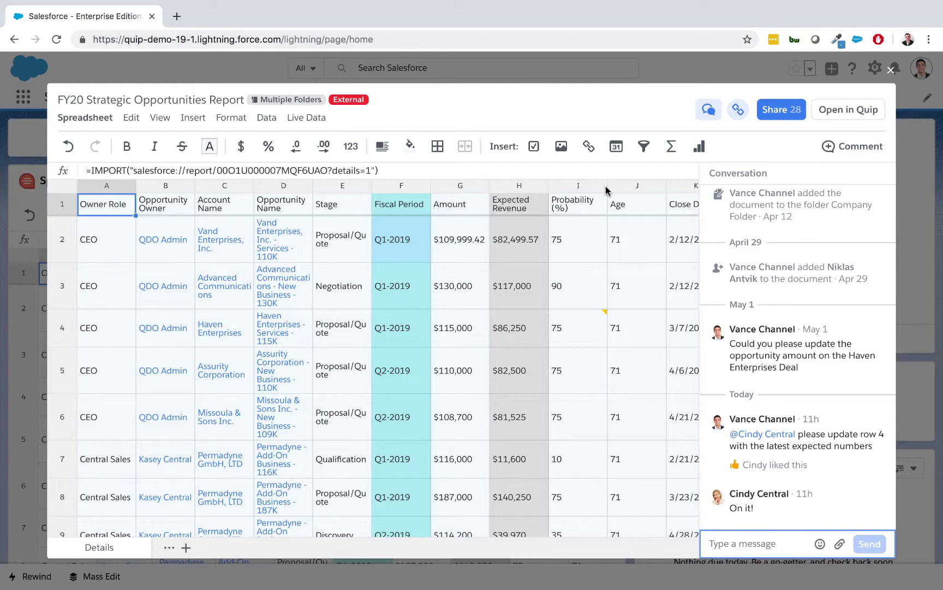
click(891, 71)
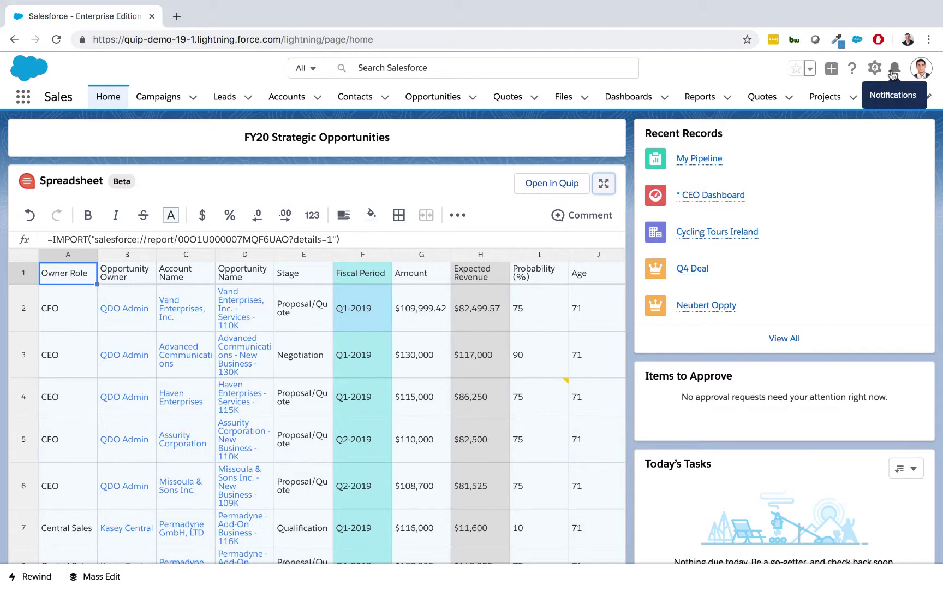
click(283, 96)
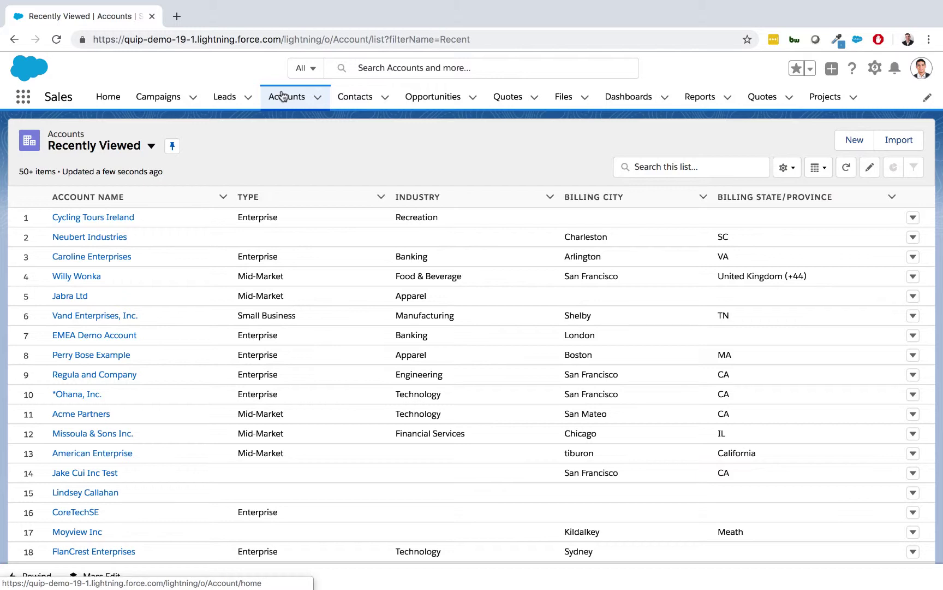
Step: Bring up the Cycling Tours Ireland account record and its Account Plan area
click(101, 218)
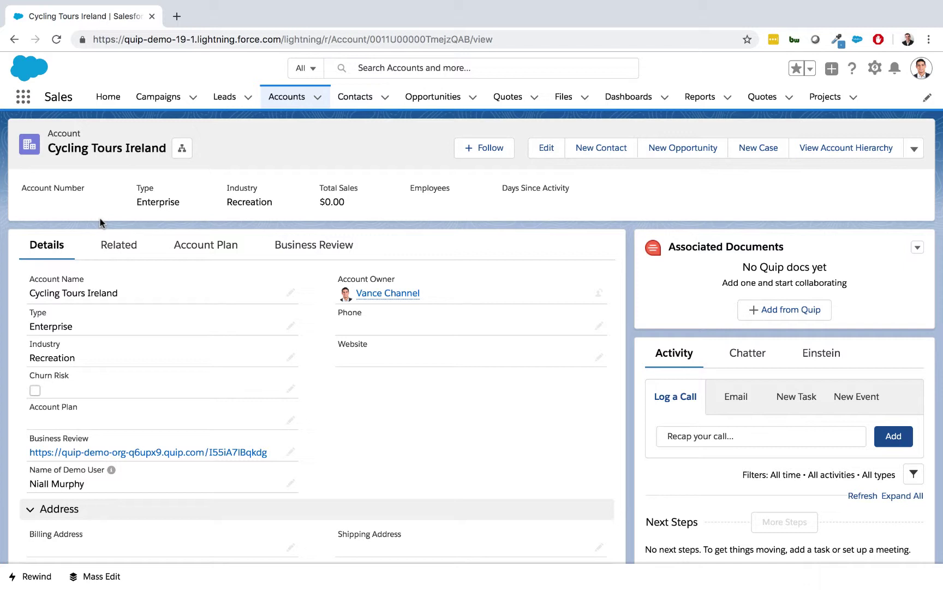
click(208, 246)
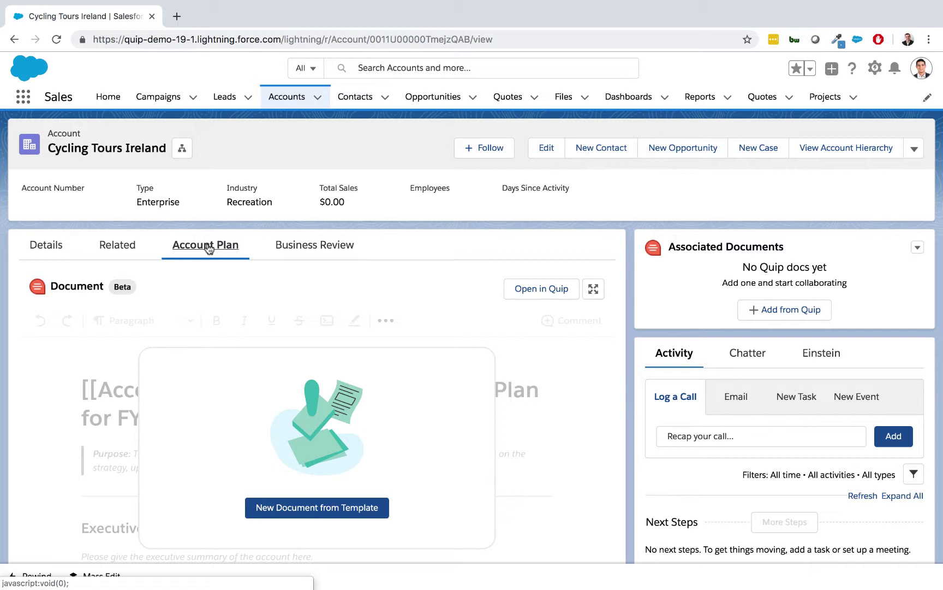
Step: Generate the Cycling Tours Ireland FY20 Account Plan from the template, then view its Business Review document
click(284, 510)
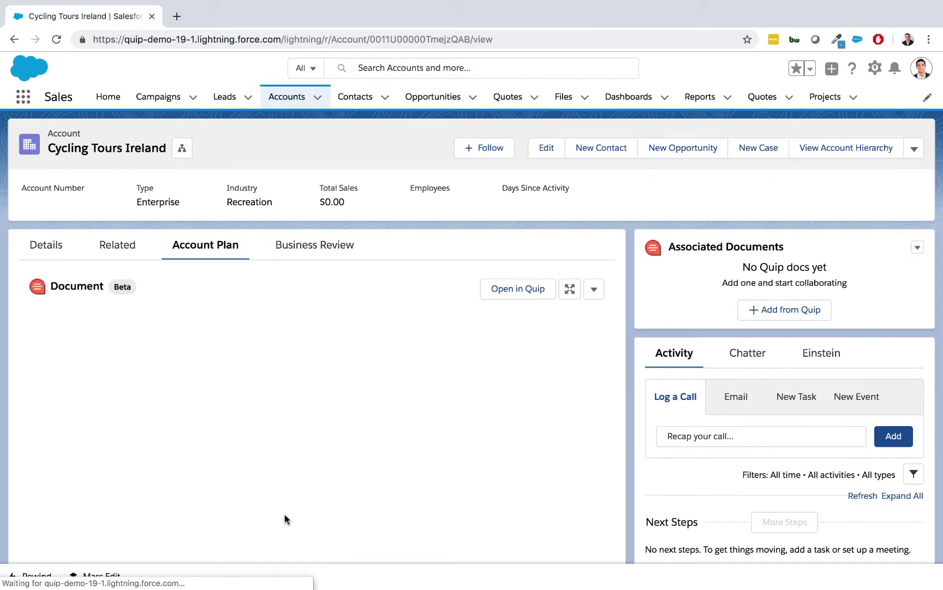
scroll(285, 518, down, 2)
scroll(286, 519, down, 2)
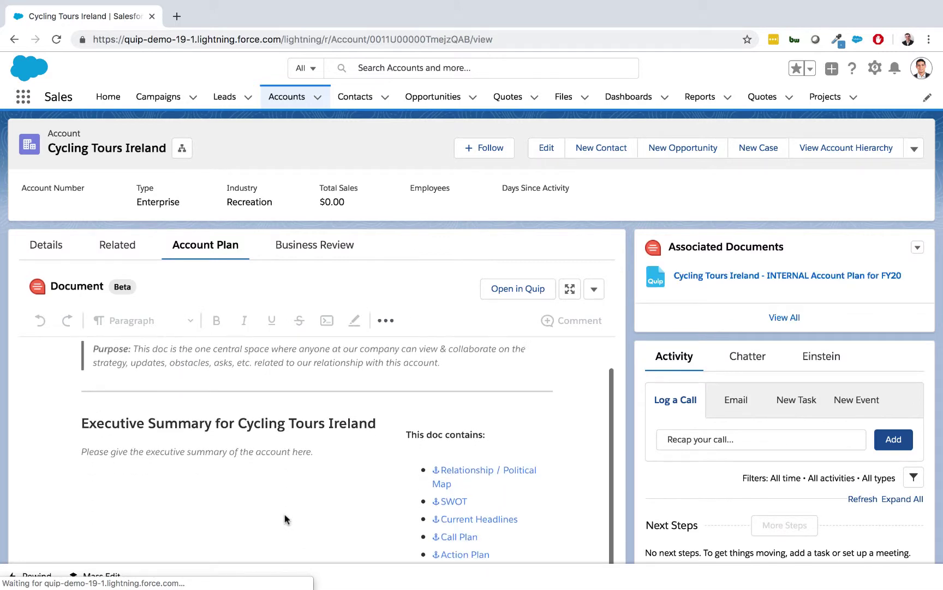
scroll(286, 518, down, 1)
scroll(286, 522, down, 3)
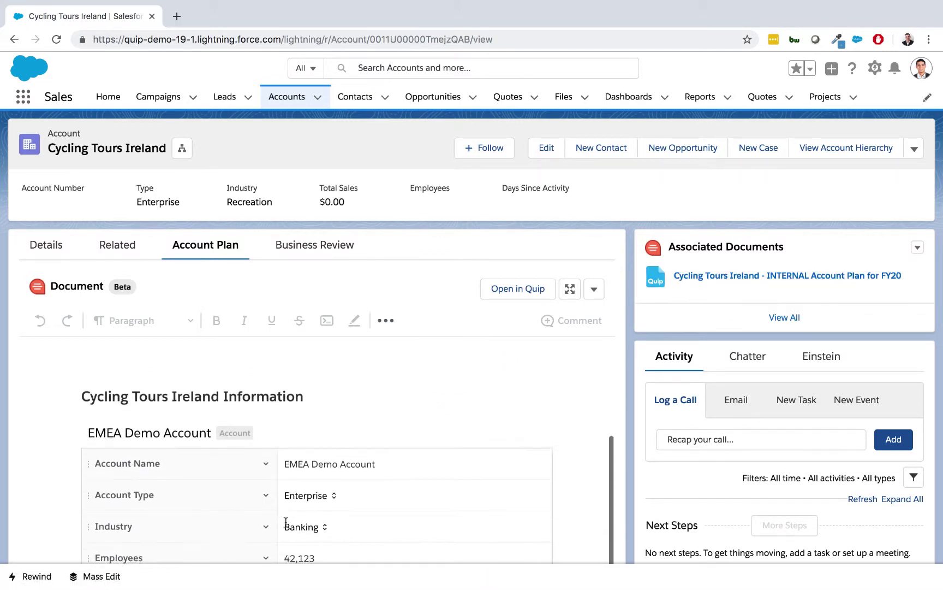
scroll(285, 522, down, 1)
scroll(285, 524, down, 1)
scroll(285, 523, down, 2)
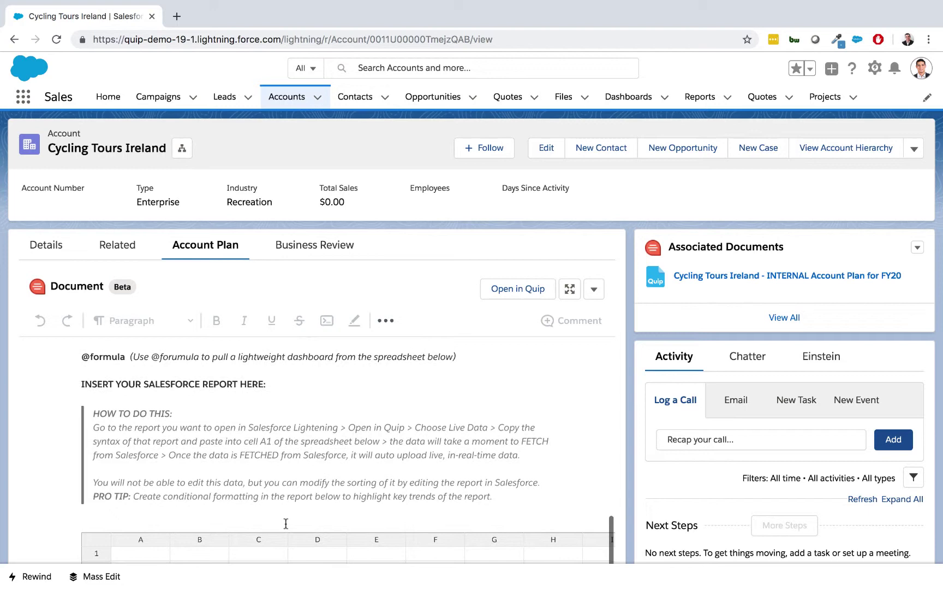
scroll(287, 528, down, 1)
scroll(285, 527, down, 3)
scroll(285, 526, down, 3)
scroll(285, 524, up, 1)
scroll(285, 524, up, 8)
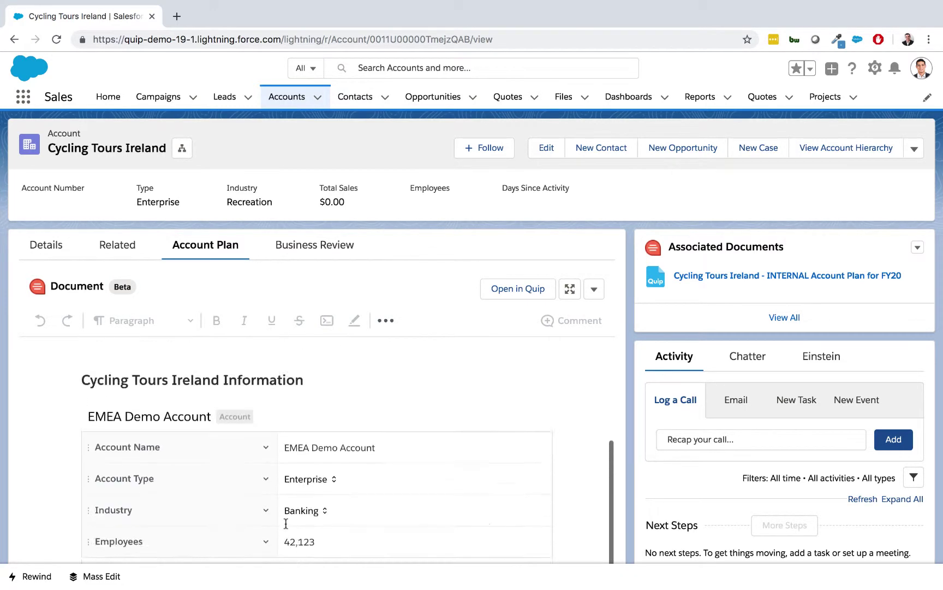
scroll(285, 523, up, 5)
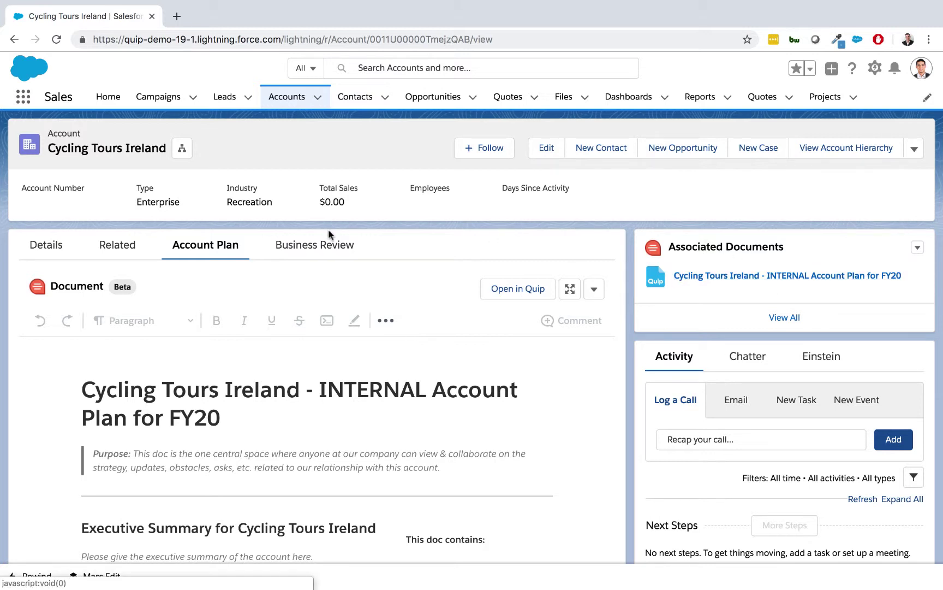
click(315, 244)
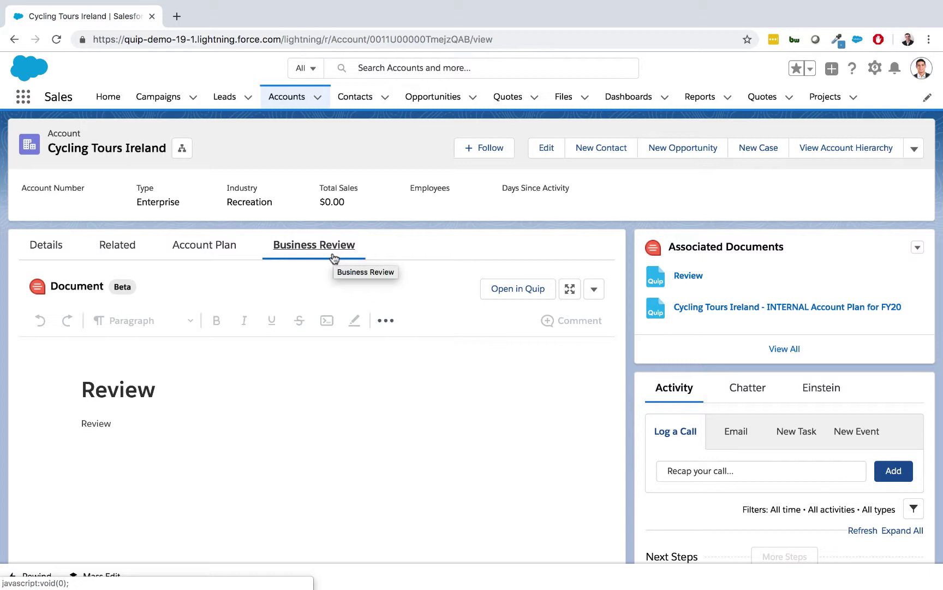
Step: Start a new Simple Opportunity from the Cycling Tours Ireland related Opportunities list
click(107, 248)
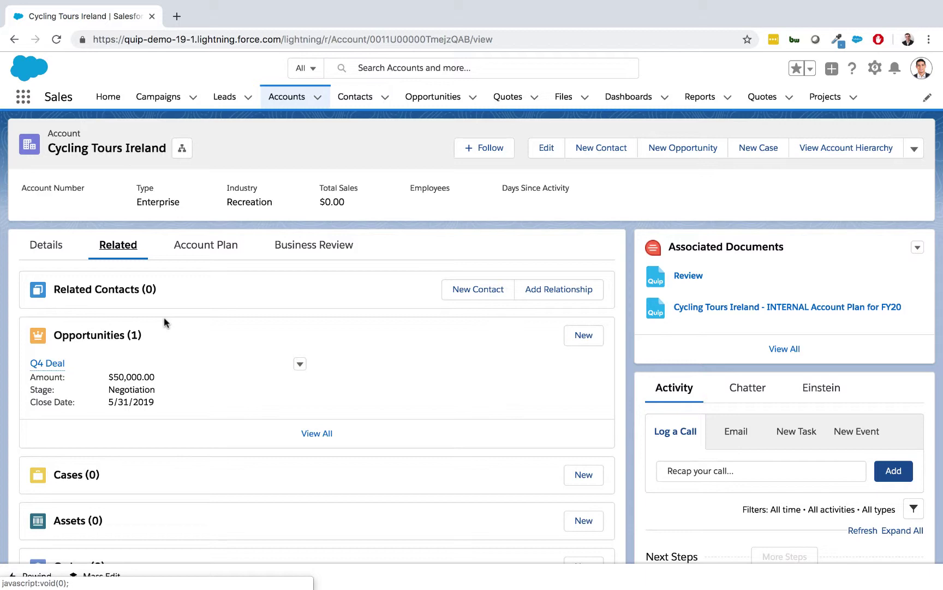
scroll(164, 317, down, 3)
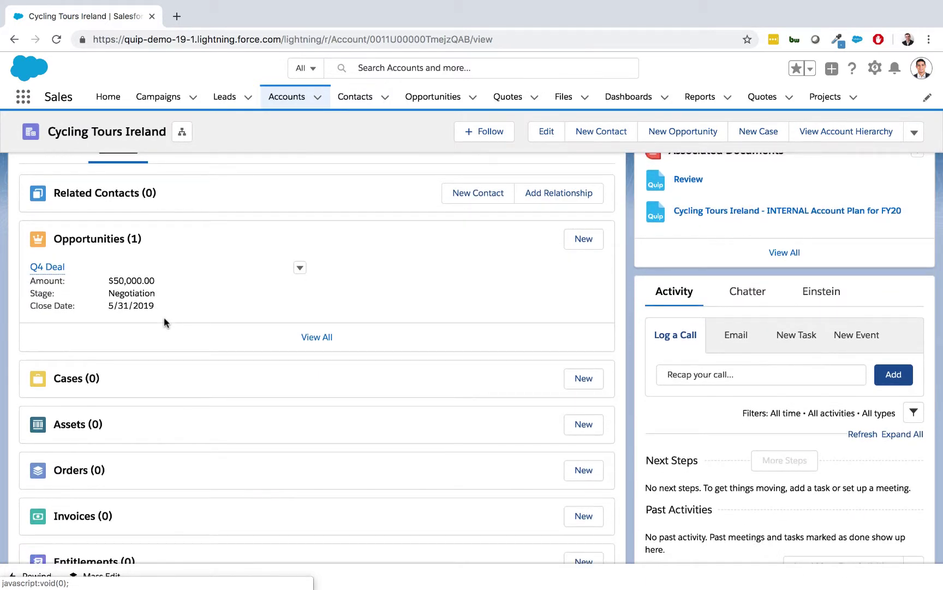
click(568, 242)
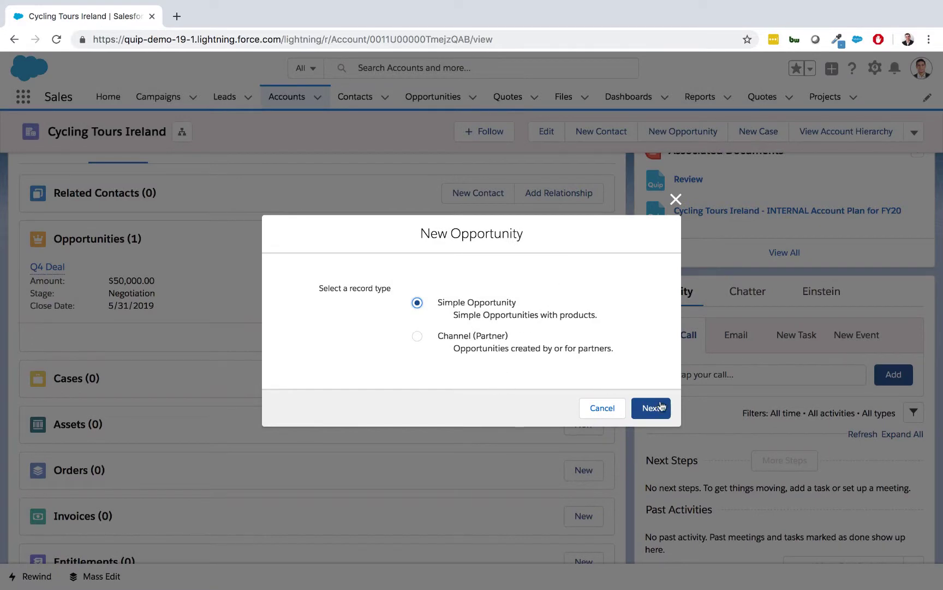
click(661, 405)
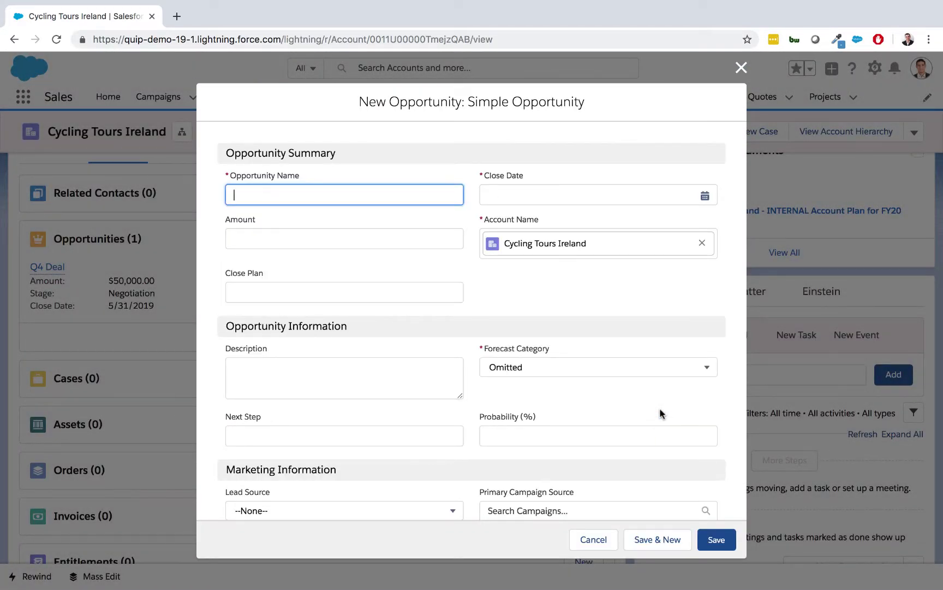
text(Ma)
text(y Deal)
Step: Save the opportunity with close date 6/4/2019, amount $50,000 and stage Discovery
click(706, 197)
click(629, 375)
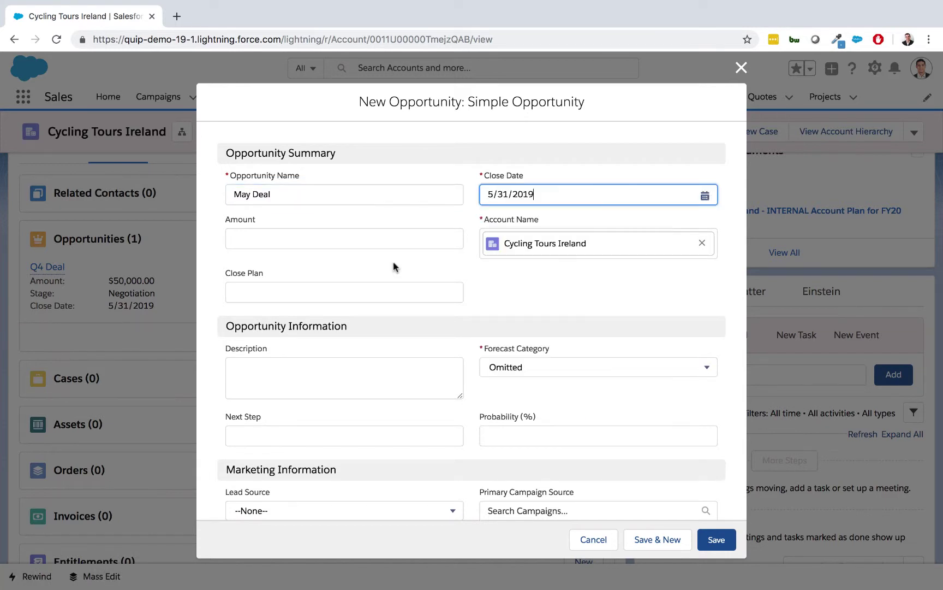
click(672, 200)
click(567, 417)
click(279, 235)
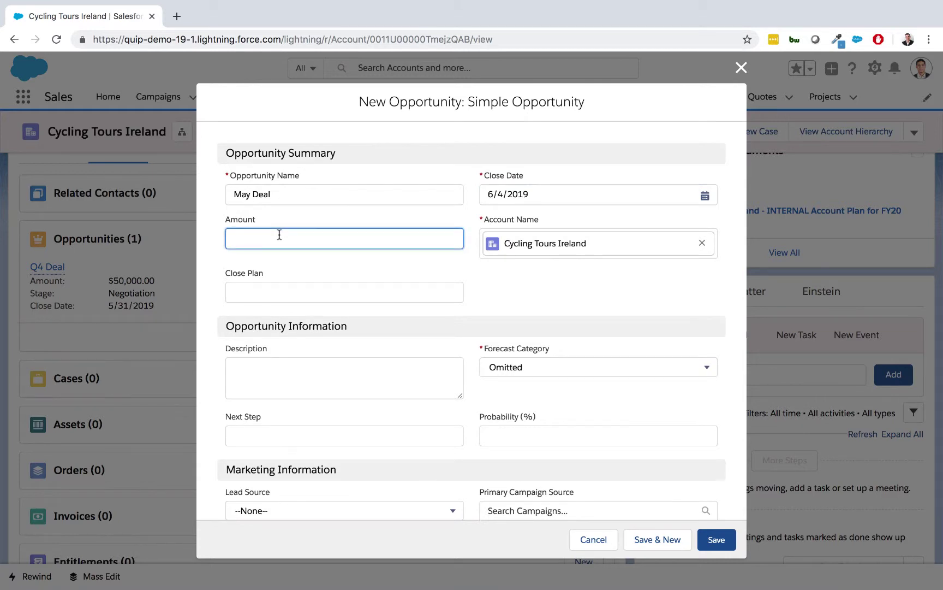
text(50)
text(0)
scroll(282, 327, down, 3)
click(280, 481)
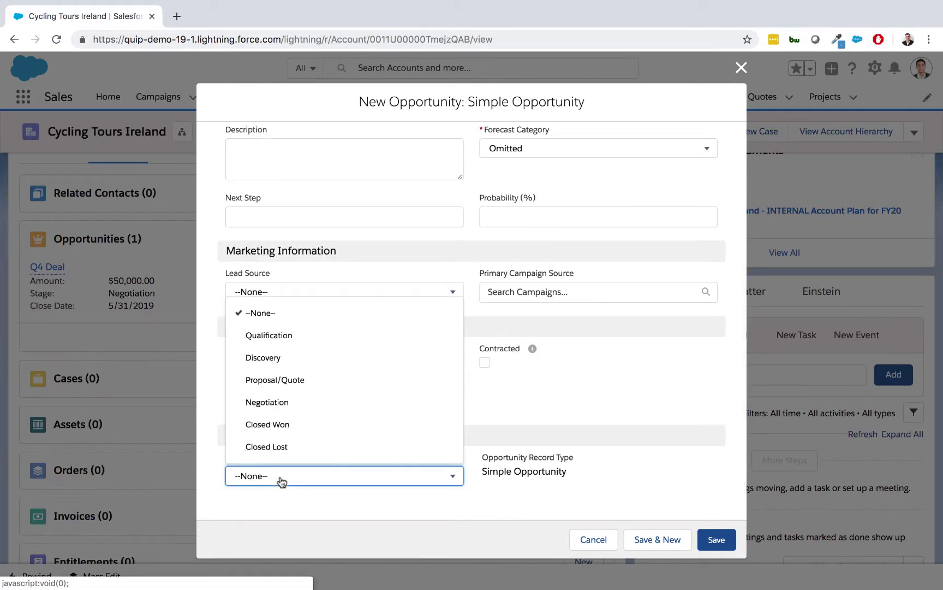
click(282, 360)
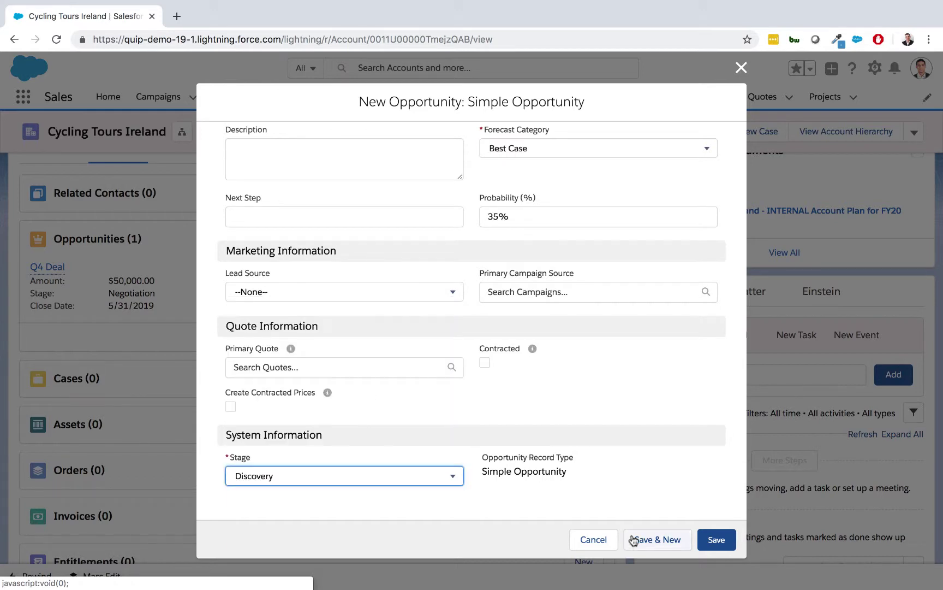
click(717, 540)
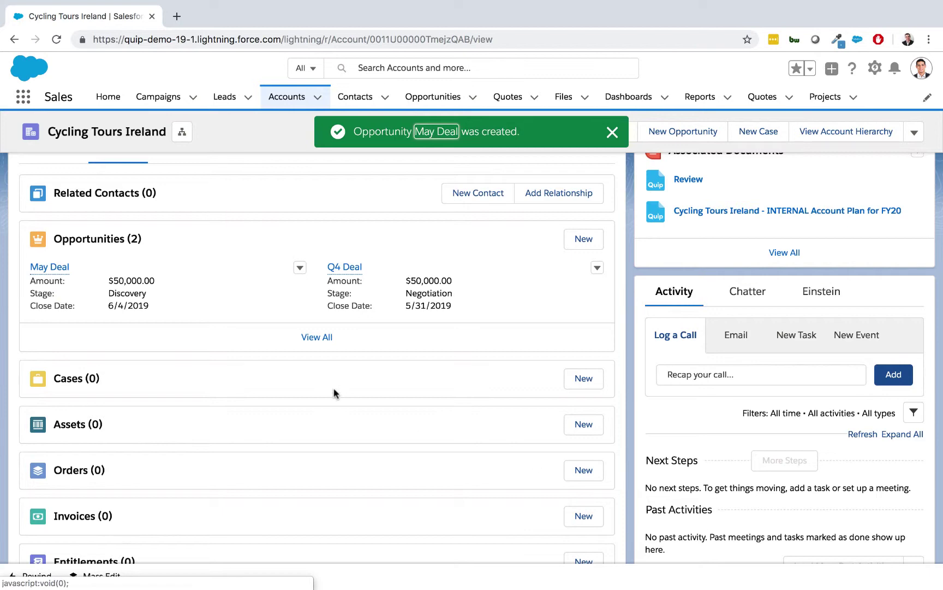
Step: In the May Deal opportunity's Close Plan, make Negotiation the current stage
click(50, 269)
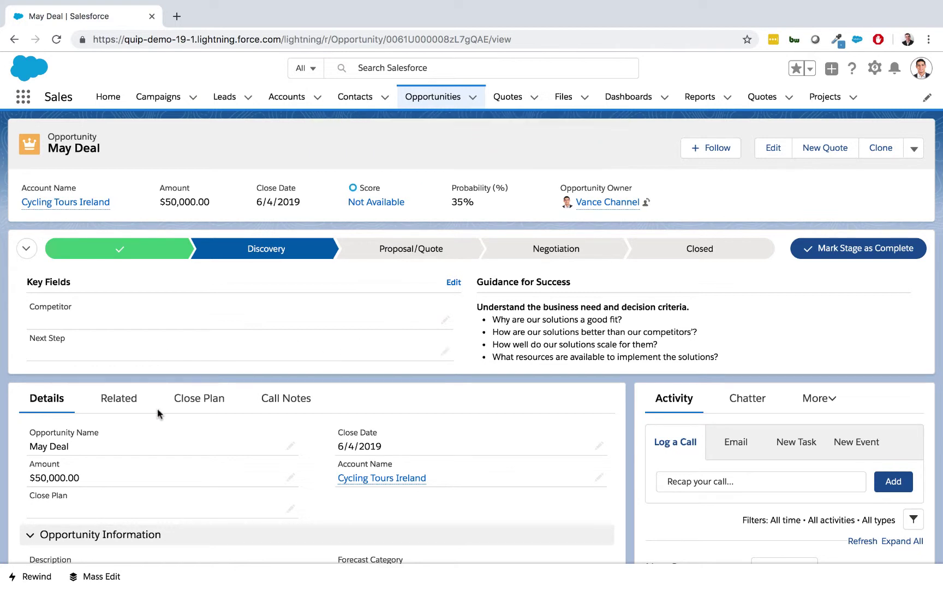
click(199, 400)
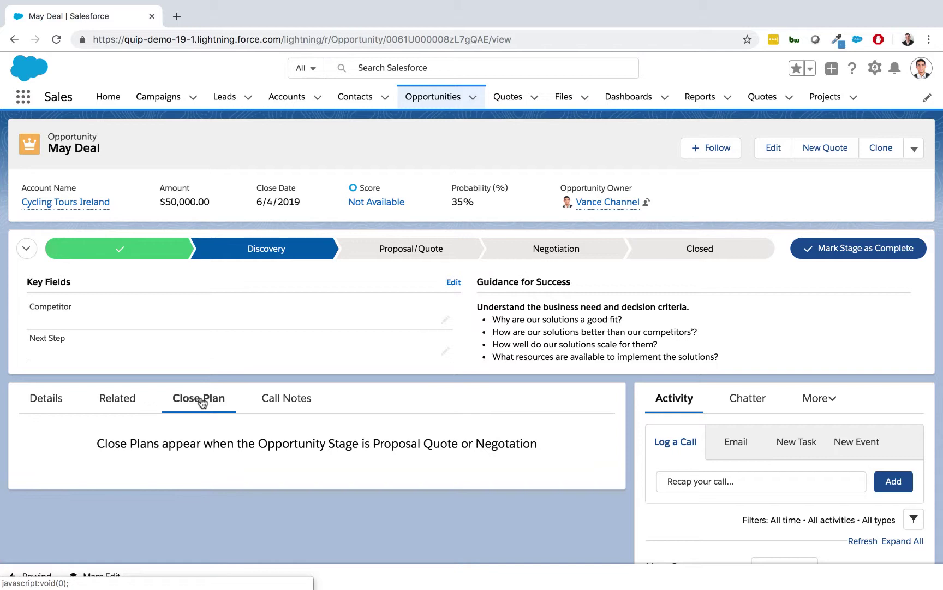
click(554, 254)
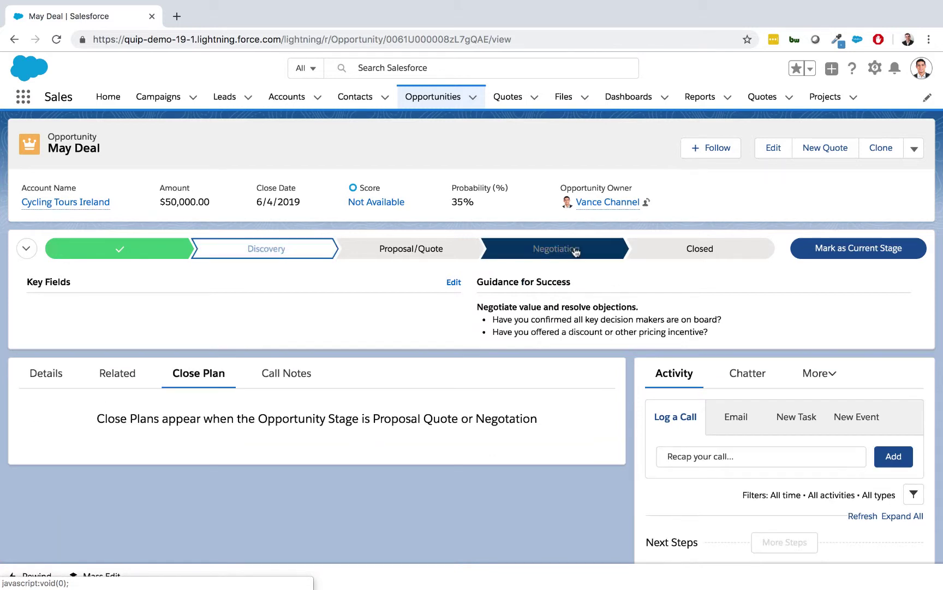
click(898, 250)
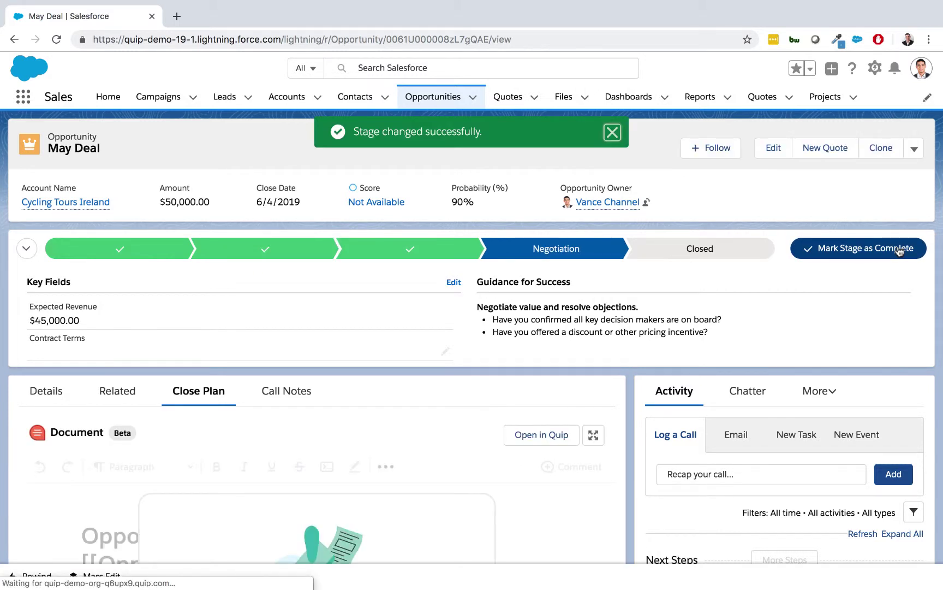
scroll(899, 251, down, 3)
scroll(899, 251, down, 1)
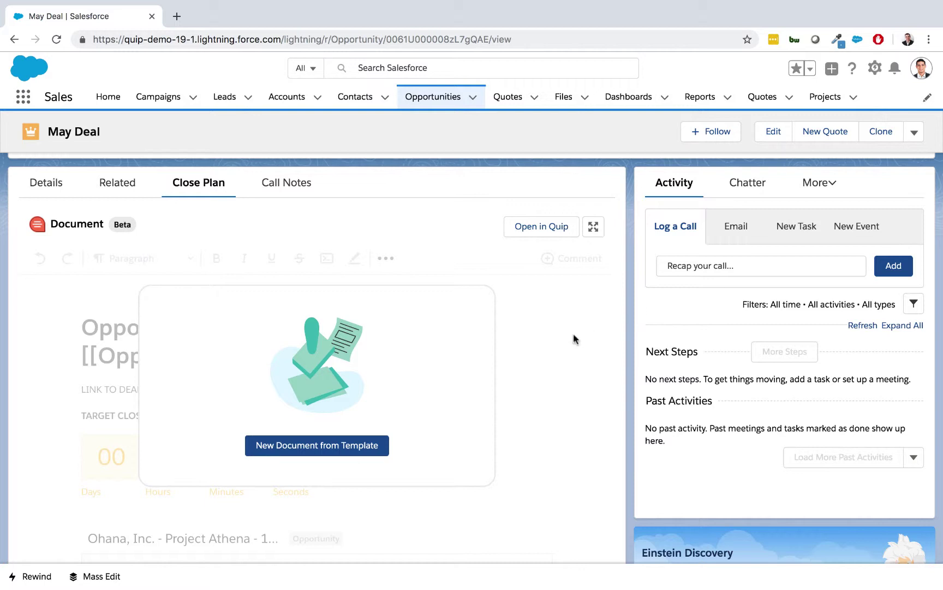
Step: Create the Opportunity Close Plan - May Deal document from the template
click(295, 445)
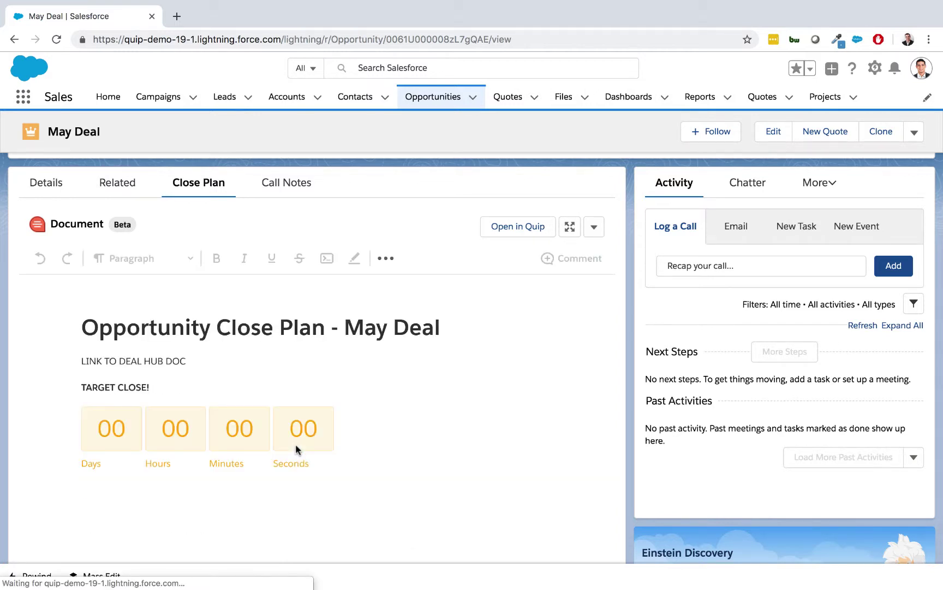
scroll(295, 445, down, 1)
scroll(296, 444, down, 2)
scroll(296, 449, down, 4)
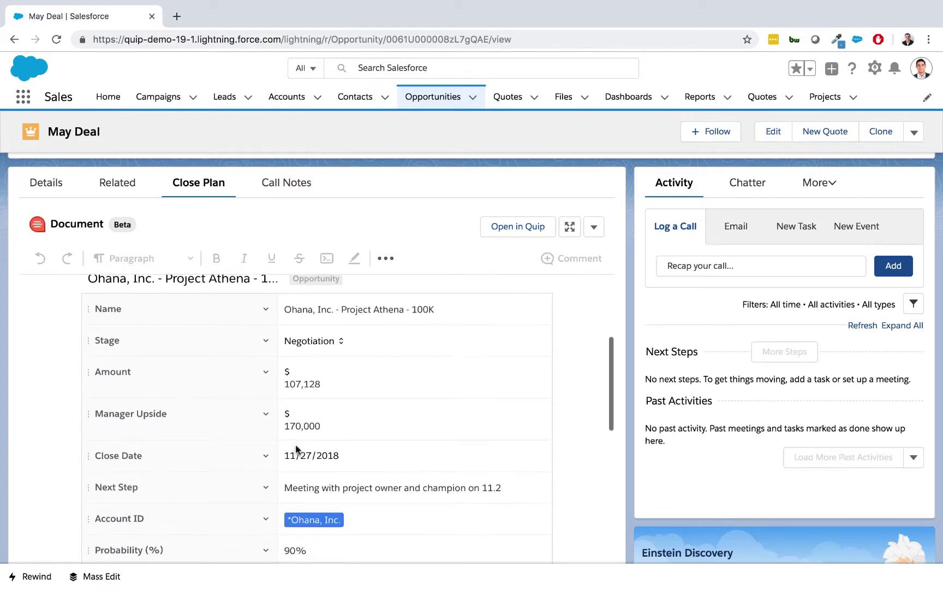
scroll(297, 449, down, 1)
scroll(295, 448, down, 1)
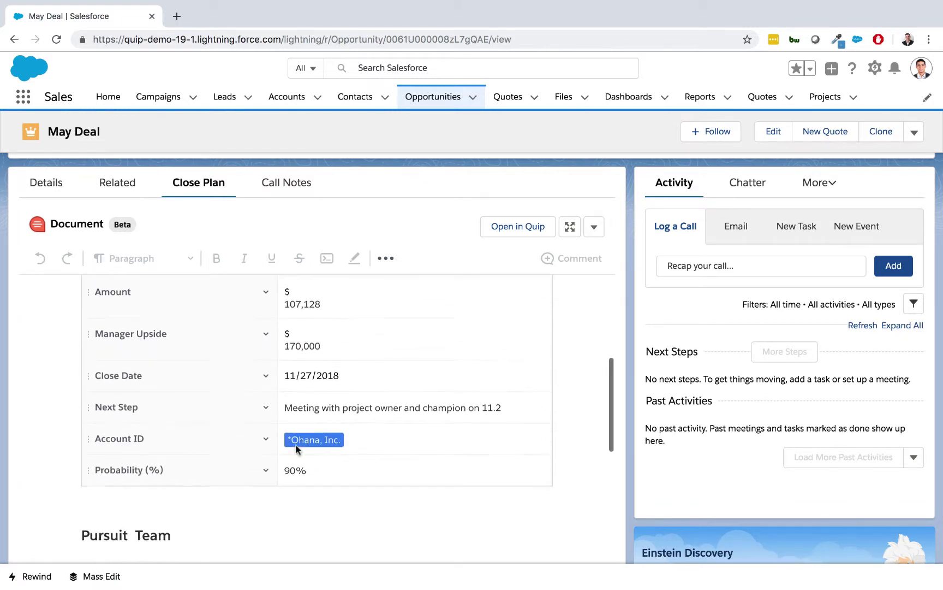
scroll(297, 450, down, 5)
scroll(298, 451, down, 1)
scroll(298, 453, down, 1)
scroll(297, 450, down, 1)
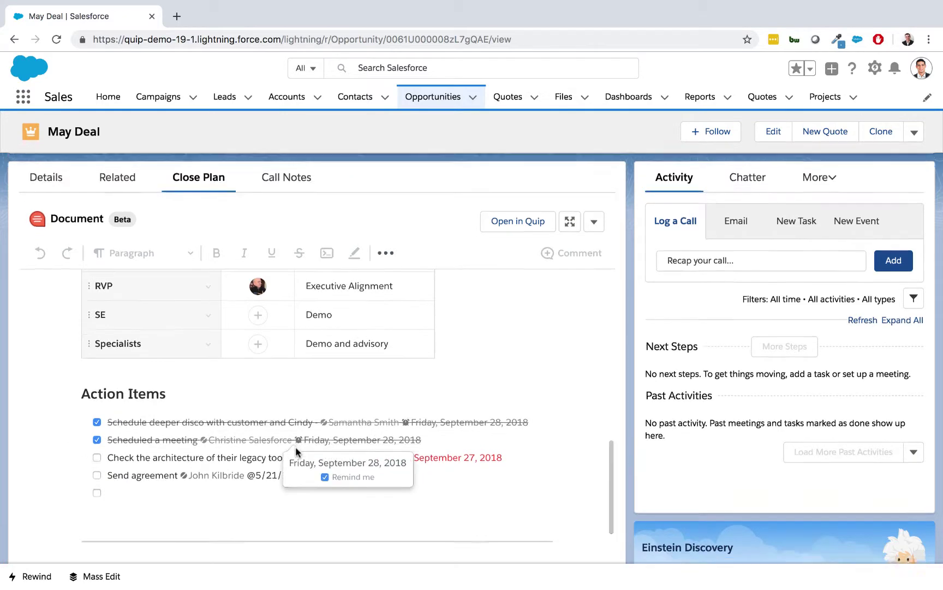
scroll(295, 447, down, 2)
scroll(296, 446, down, 2)
scroll(295, 448, down, 2)
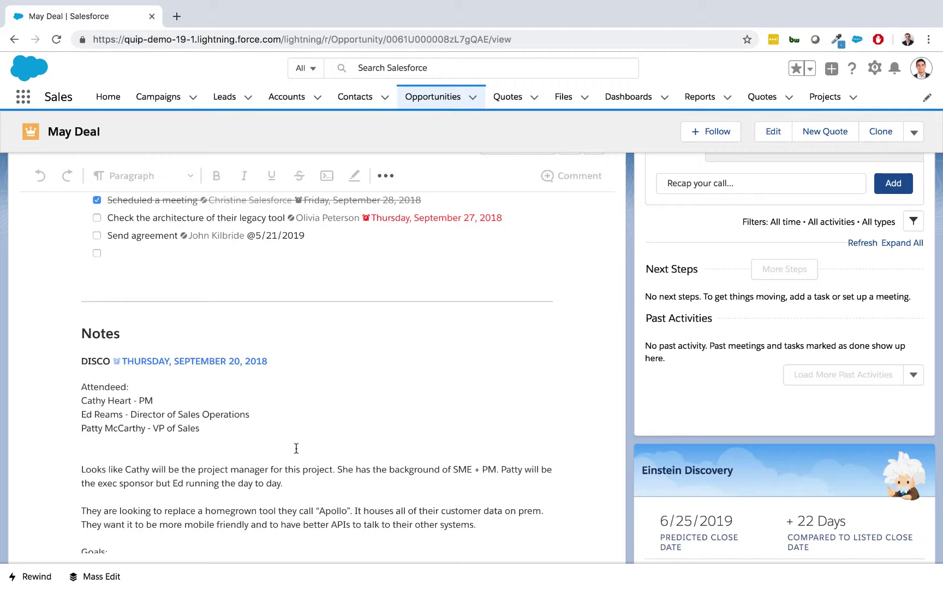
scroll(296, 448, up, 5)
scroll(296, 448, up, 5)
scroll(295, 448, up, 3)
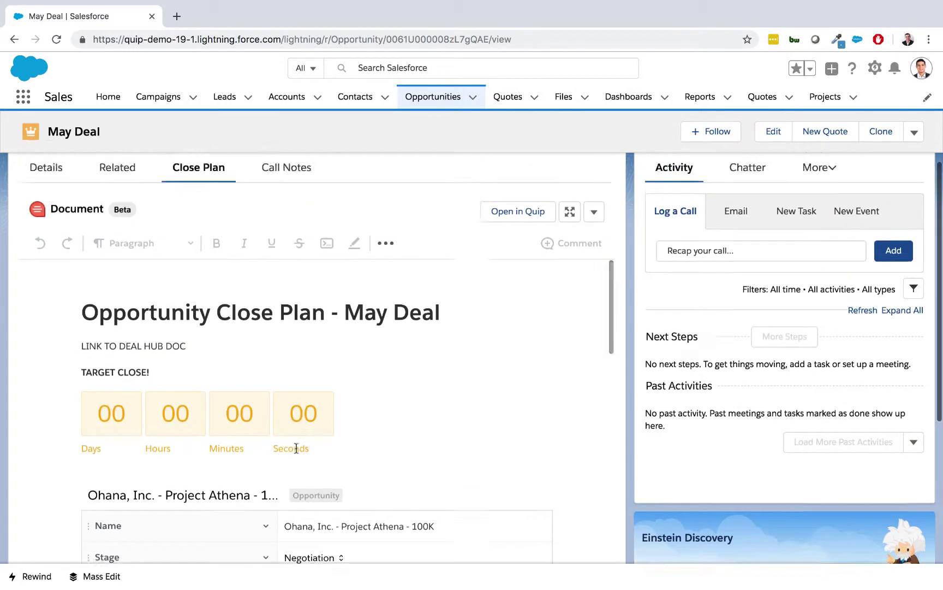
scroll(296, 448, up, 3)
Step: Return to the Salesforce Home page with the FY20 spreadsheet and recent records
click(109, 97)
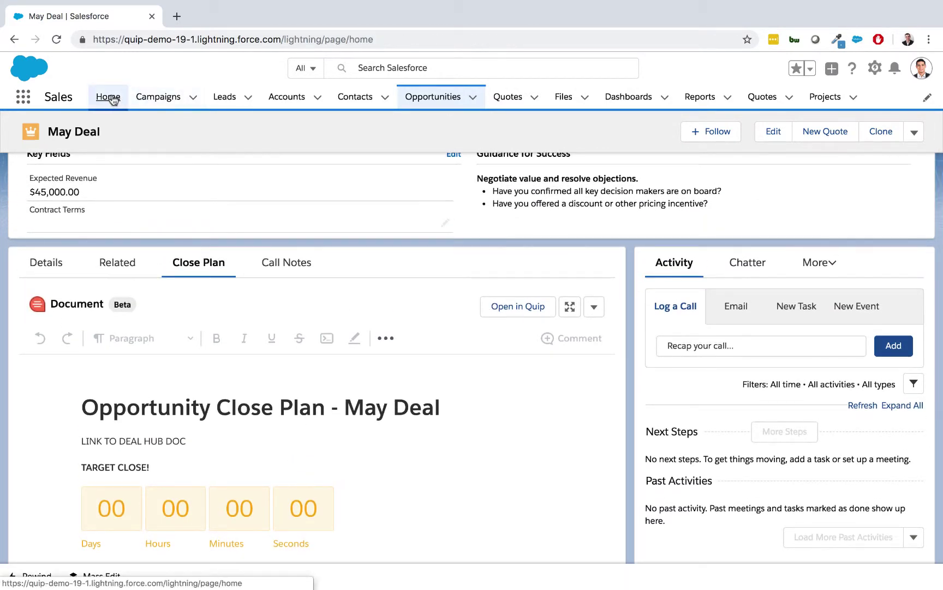